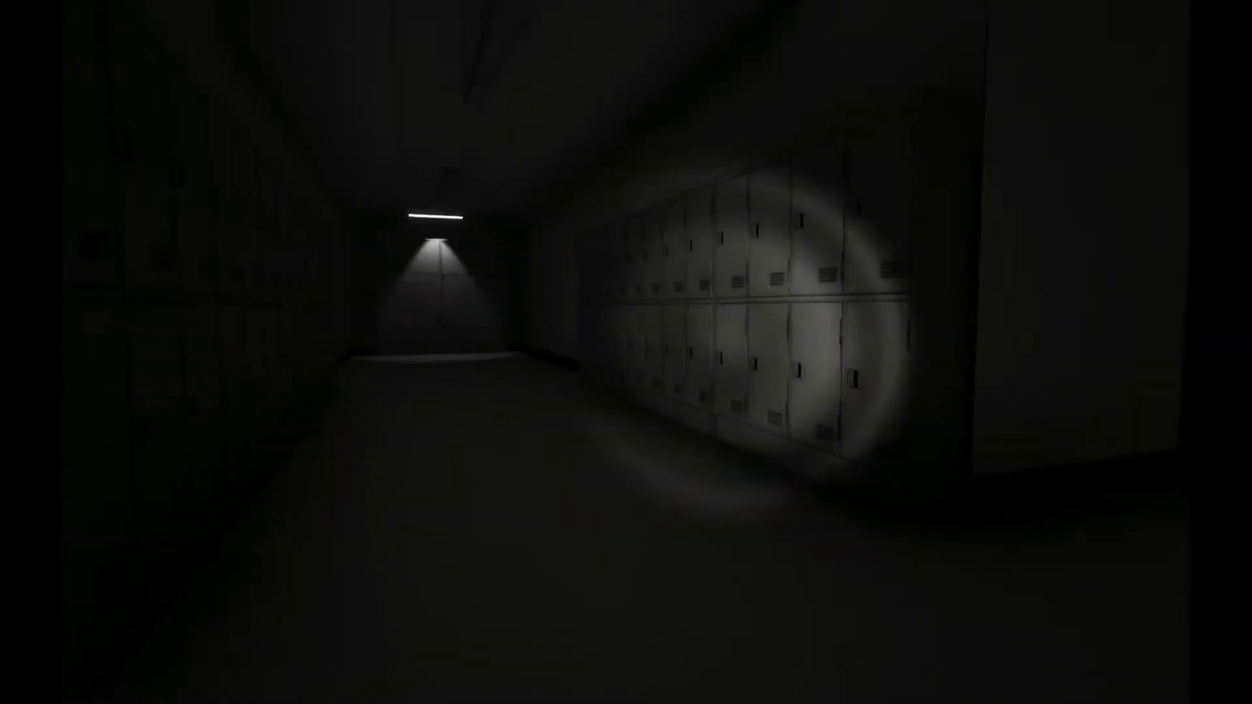
key(w)
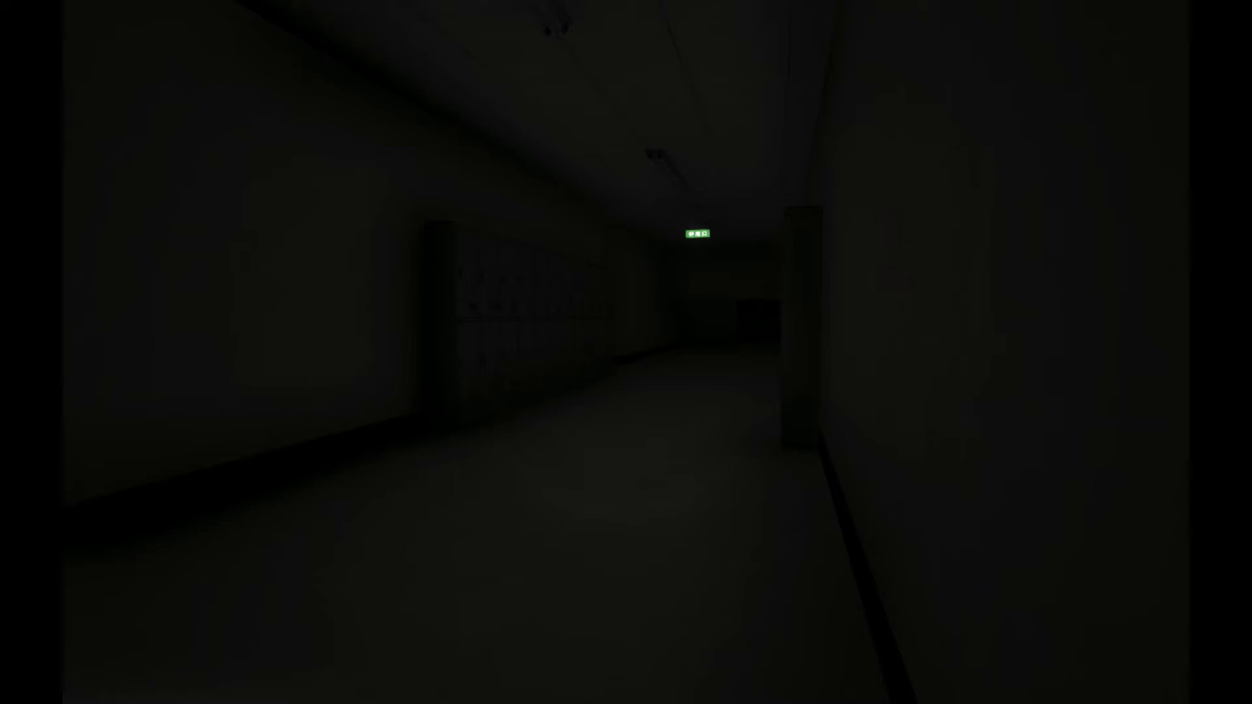
Walk down the locker corridor with the flashlight off, ducking back between the lockers.
key(w)
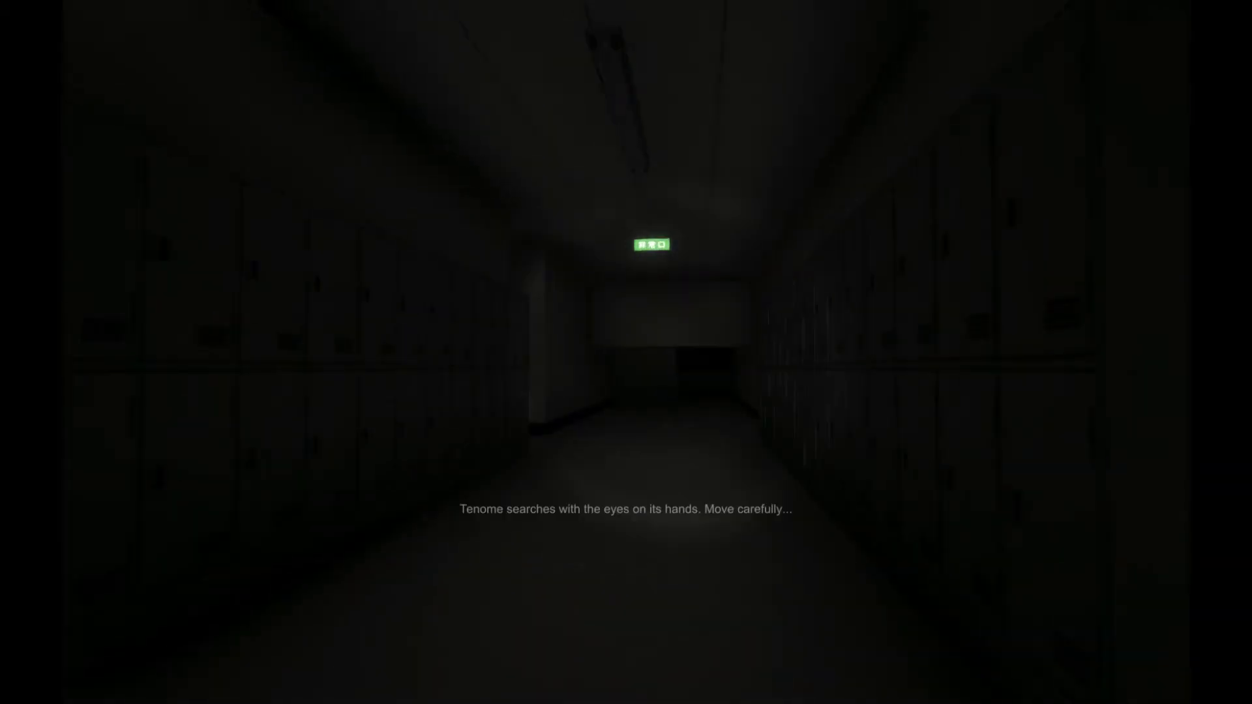
key(f)
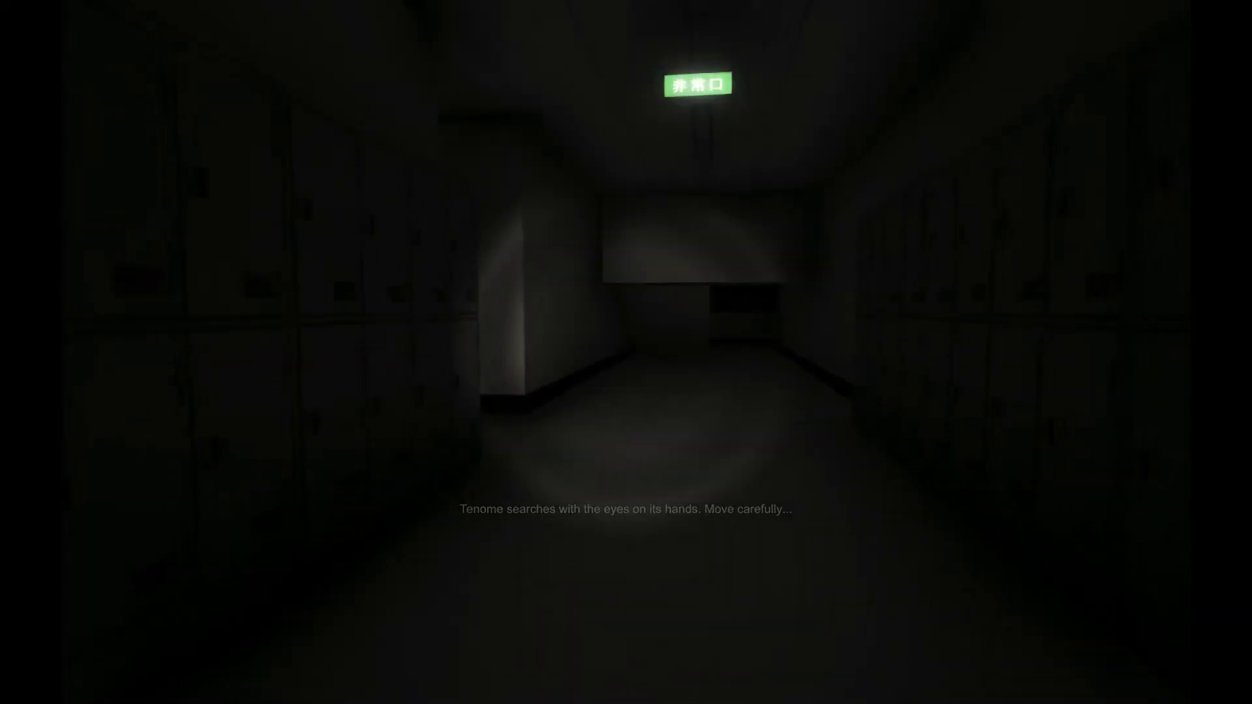
key(w)
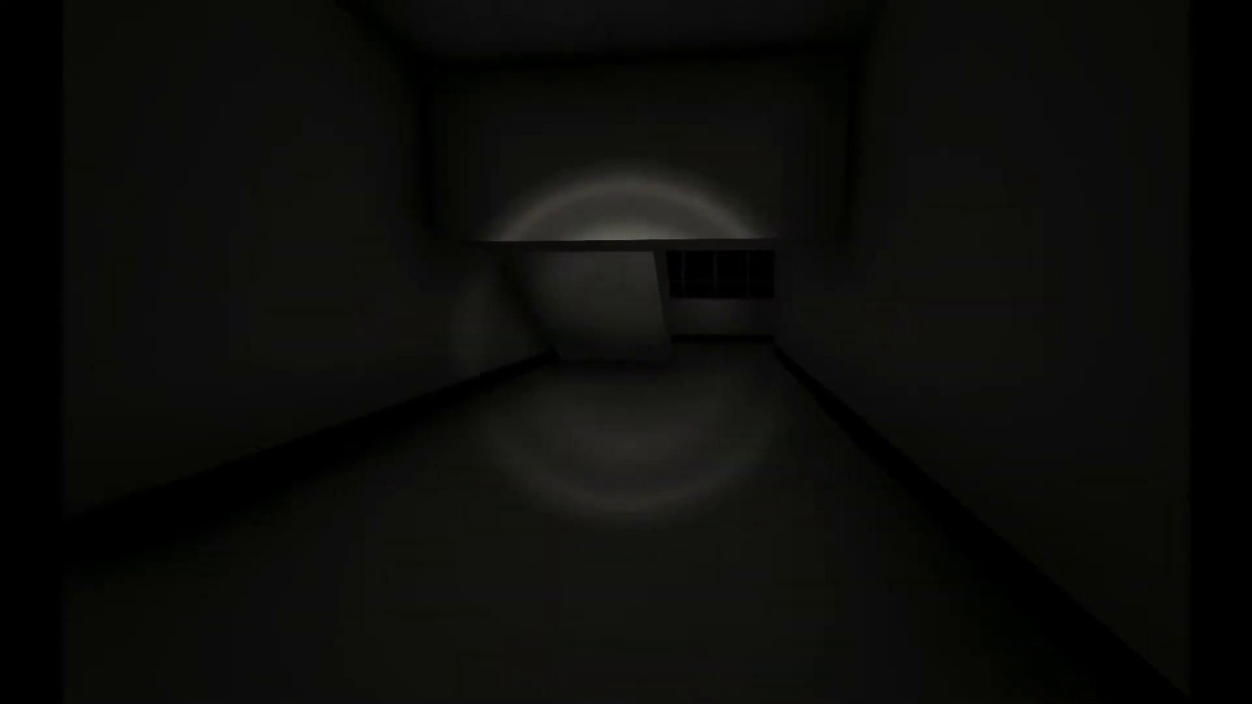
key(s)
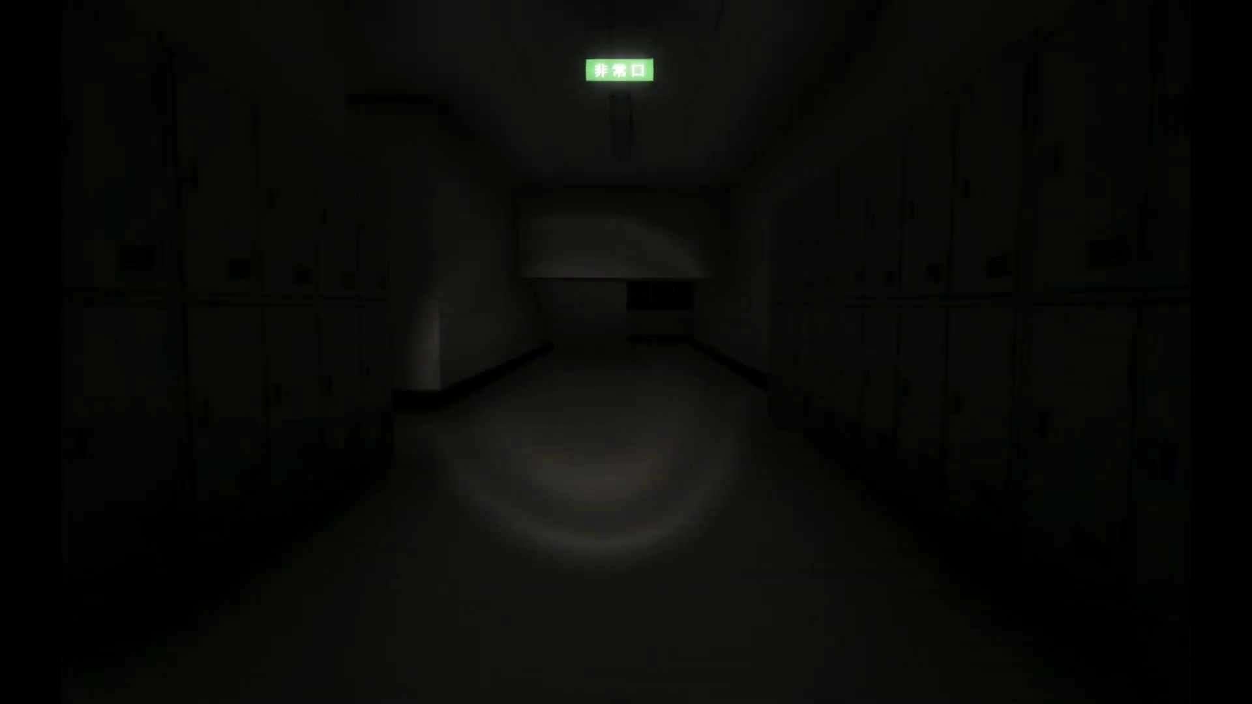
Advance down the dark corridor toward the exit sign, checking the right wall.
key(w)
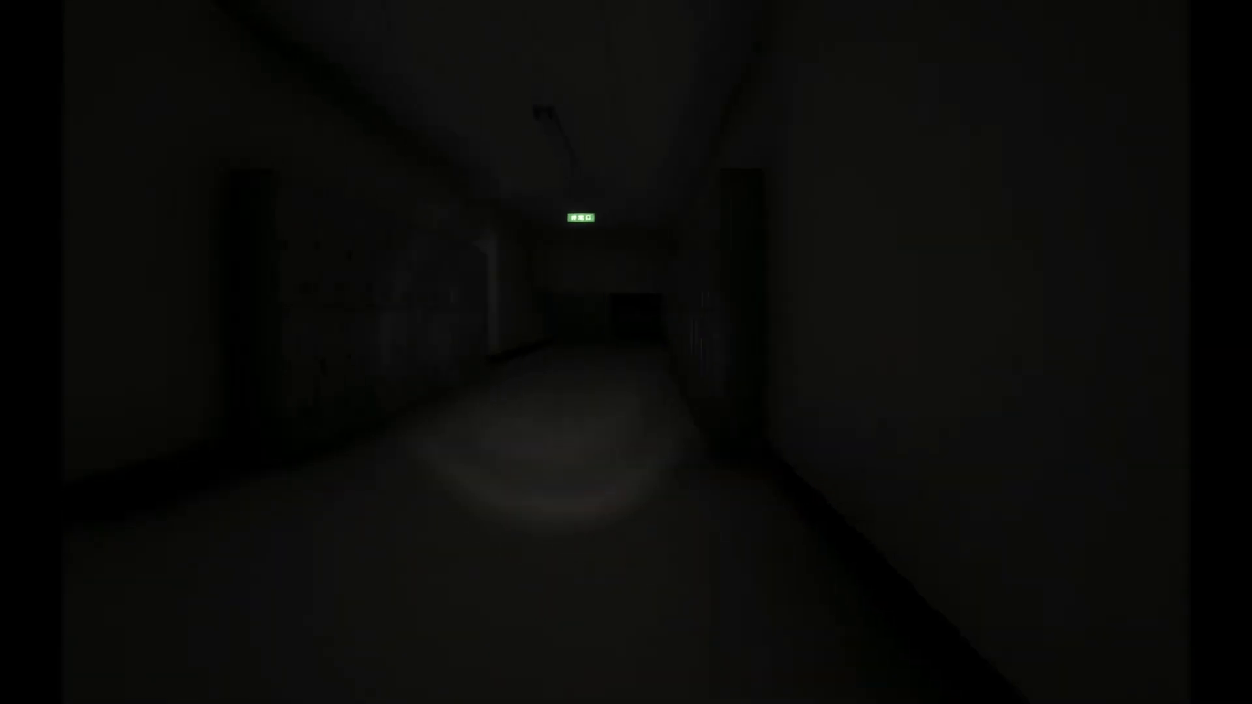
key(w)
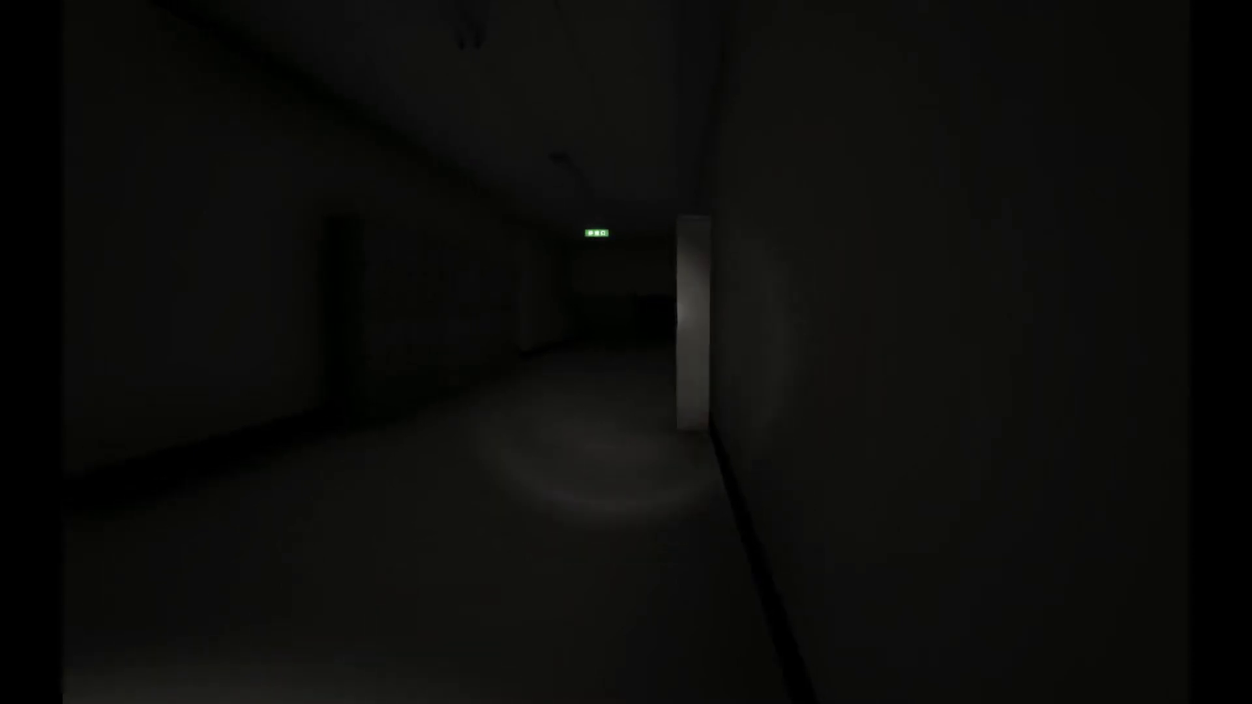
key(w)
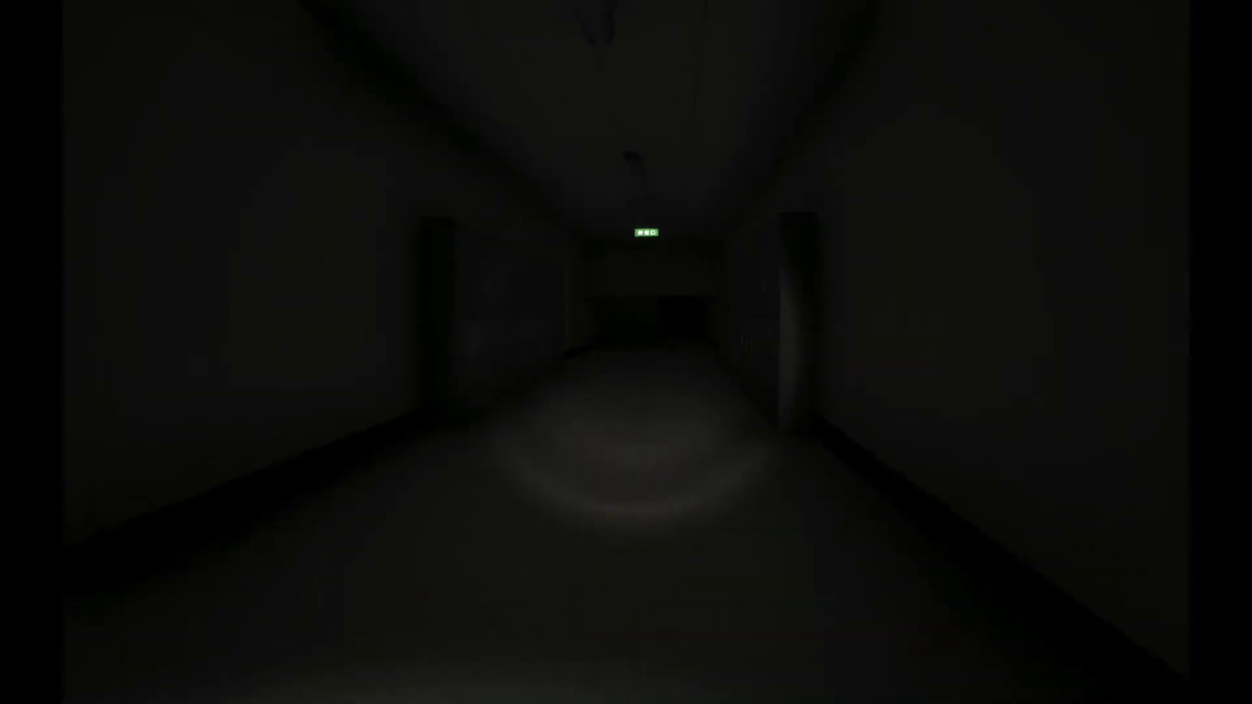
key(w)
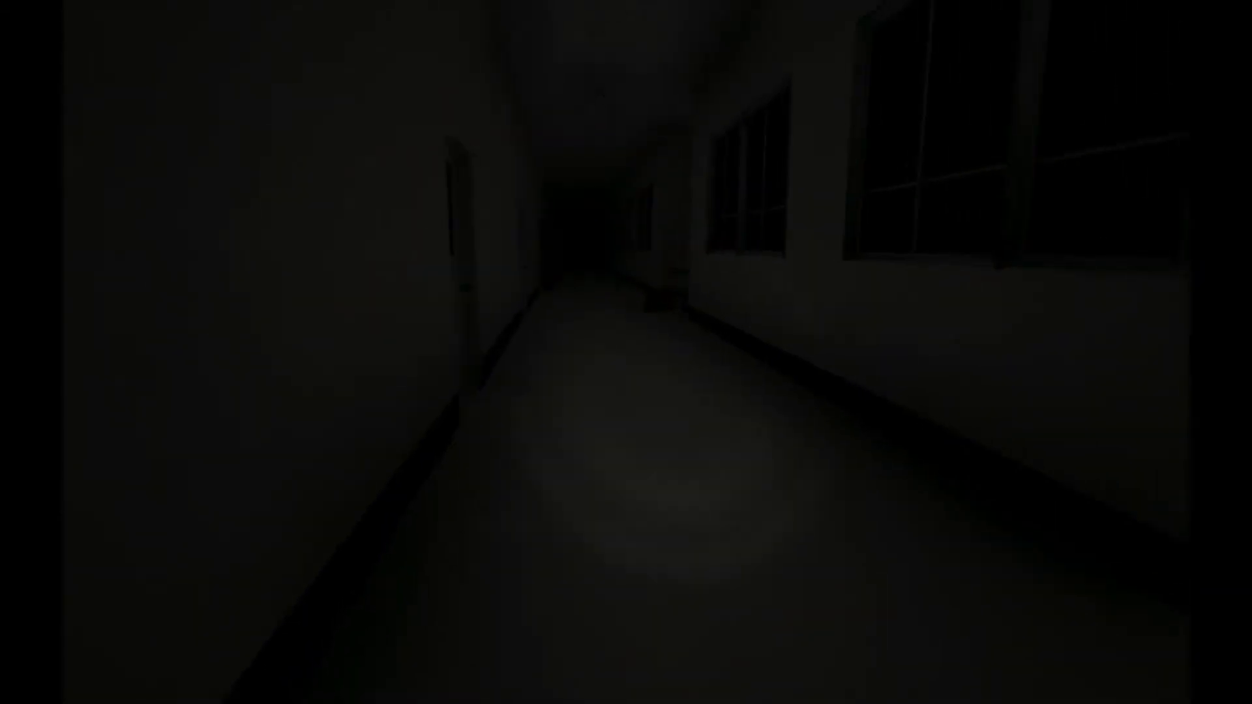
key(w)
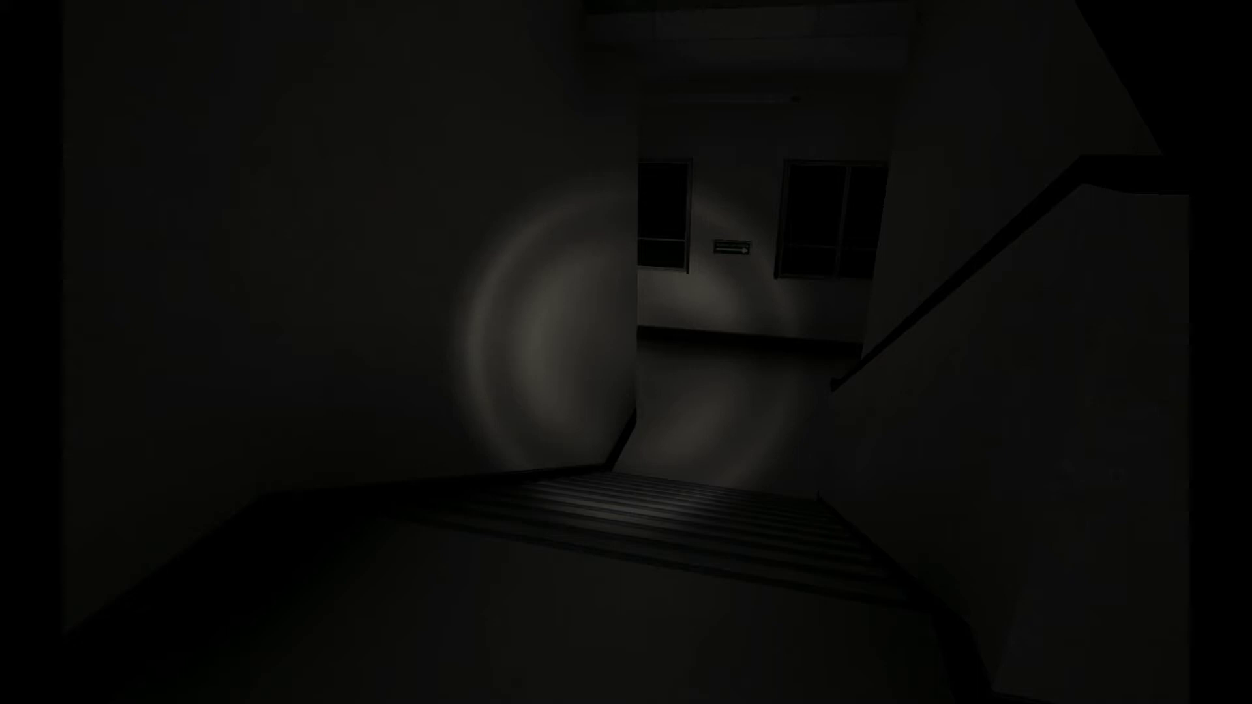
Descend the staircase past the windows into the lower corridor.
key(w)
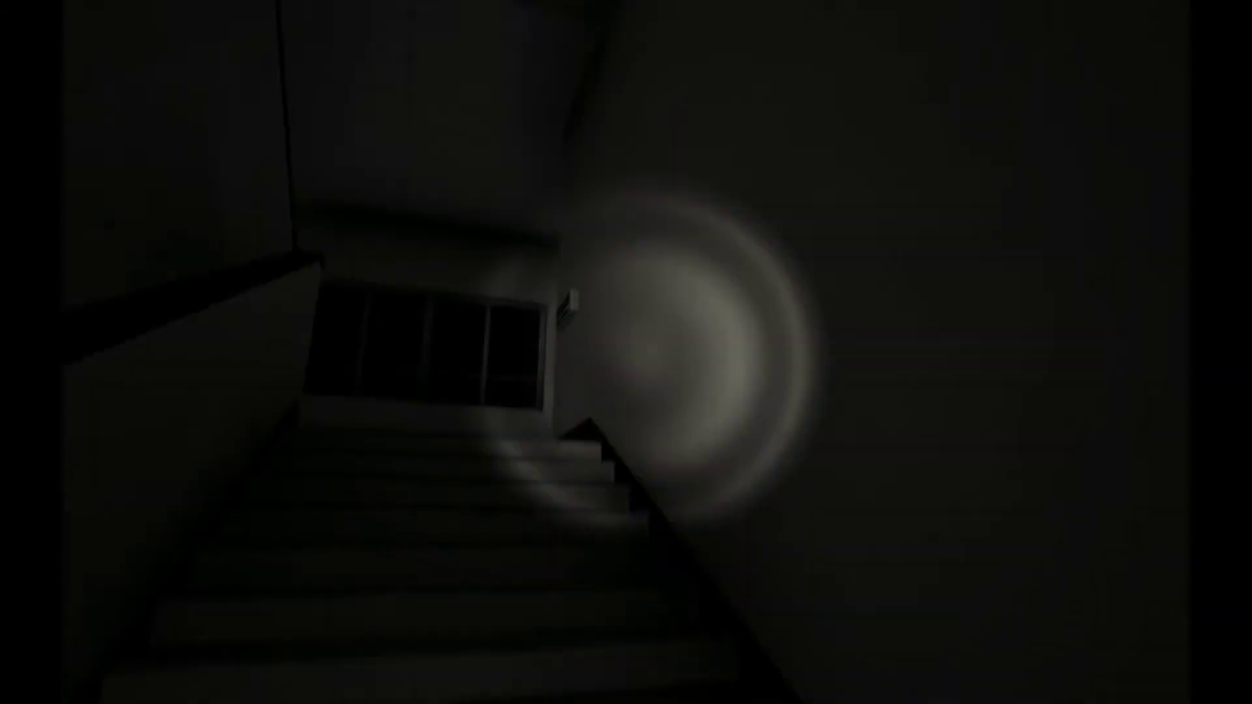
key(w)
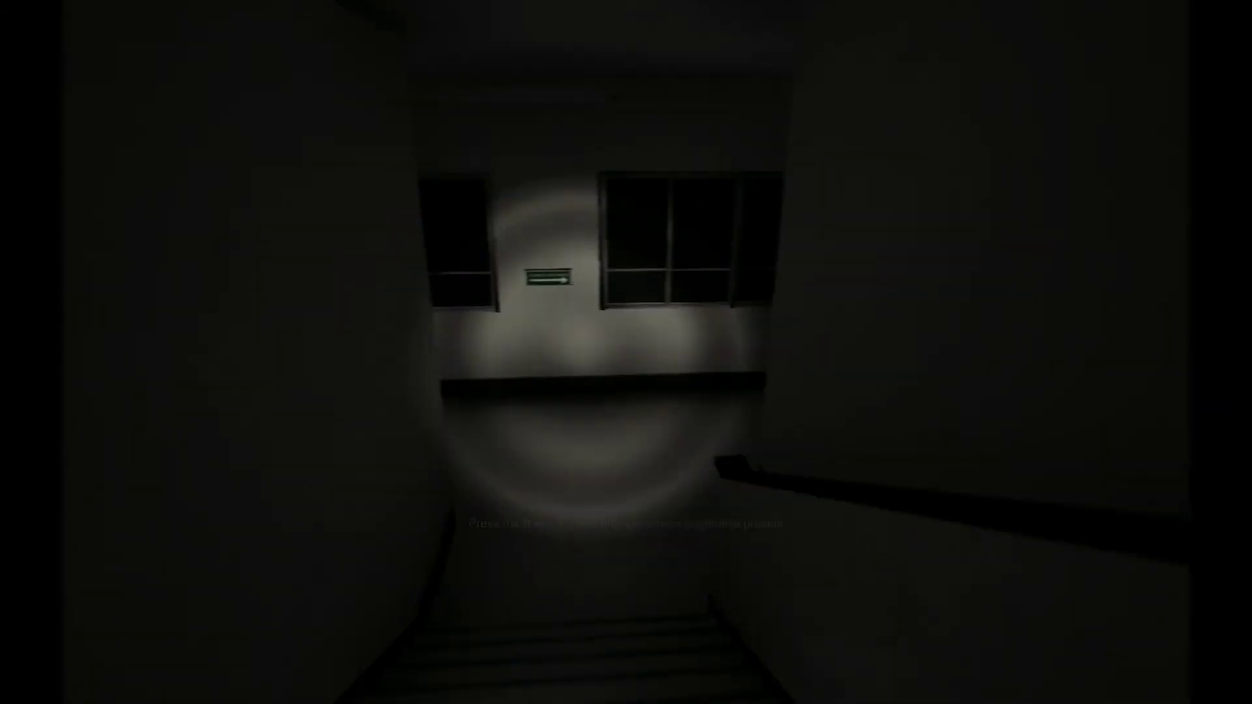
key(w)
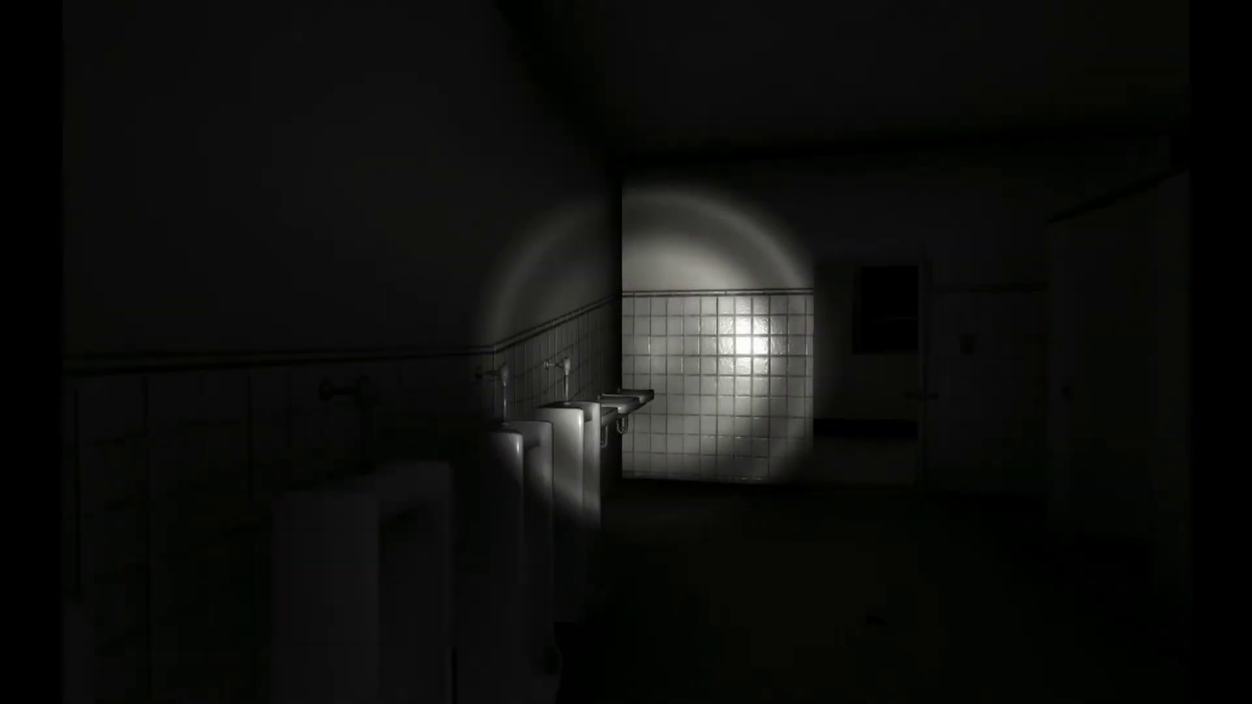
key(w)
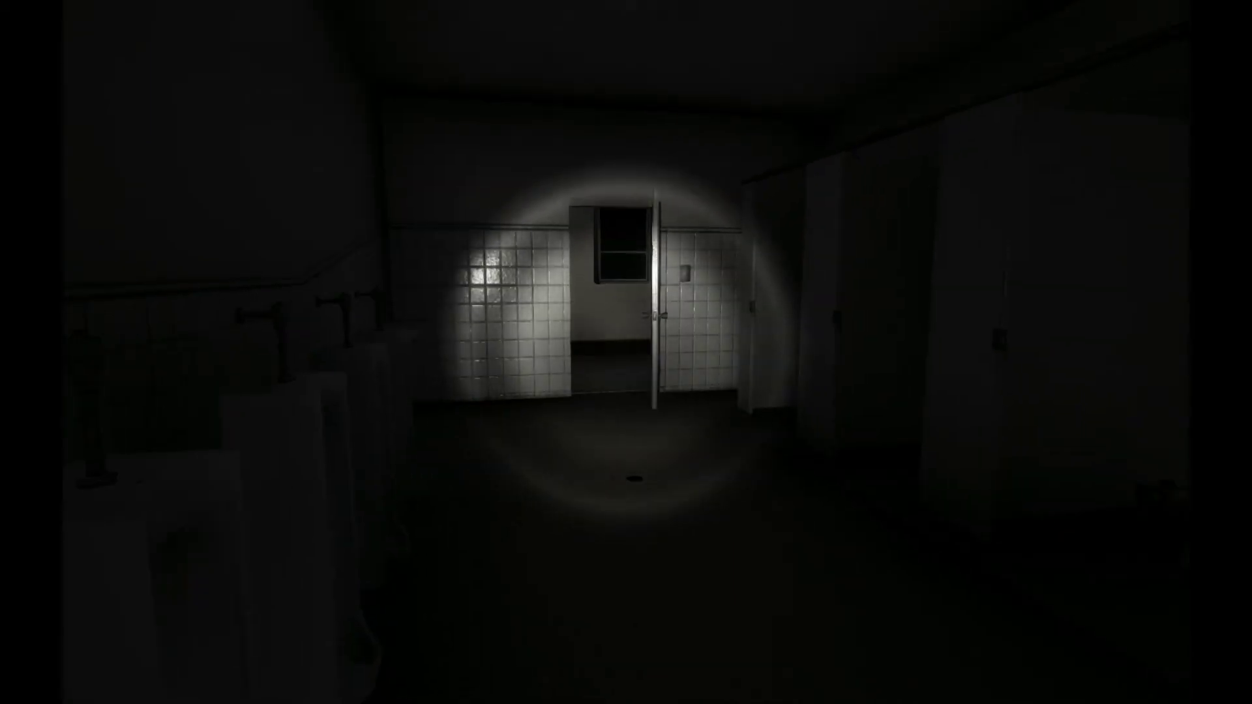
Explore the restroom, checking the toilet stalls, bucket and doorway, then cross to the far wall.
key(w)
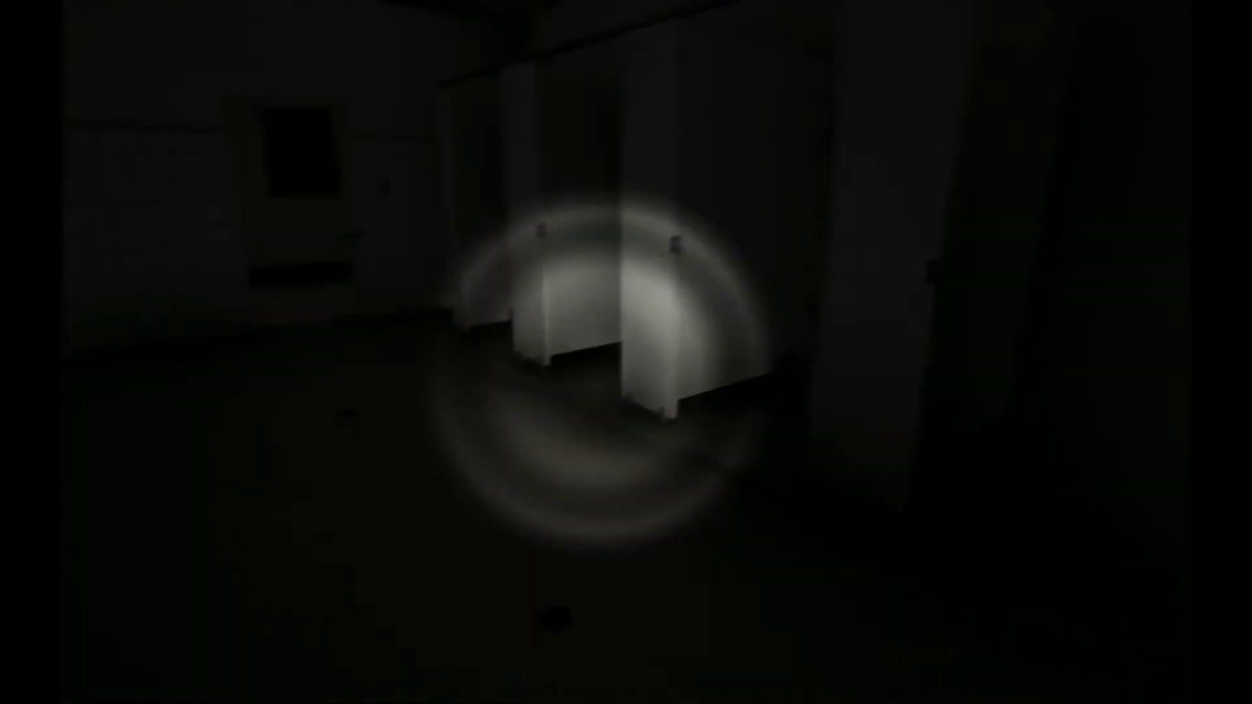
key(w)
key(w)
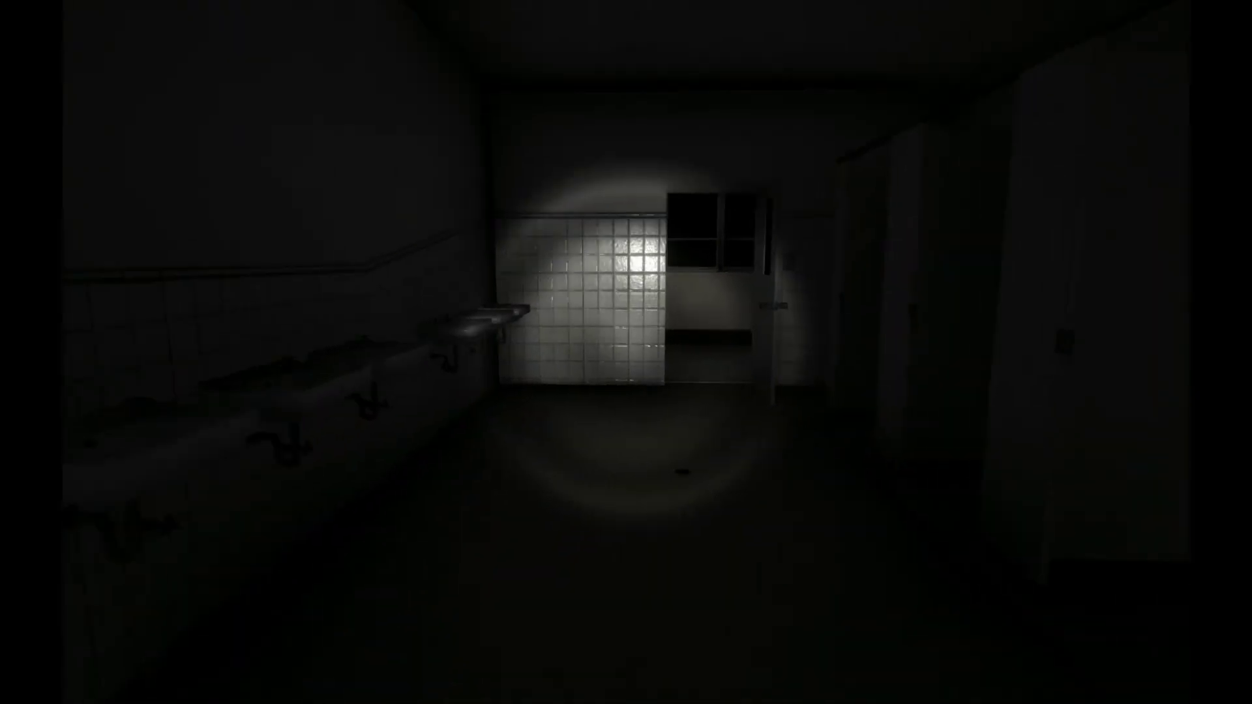
key(w)
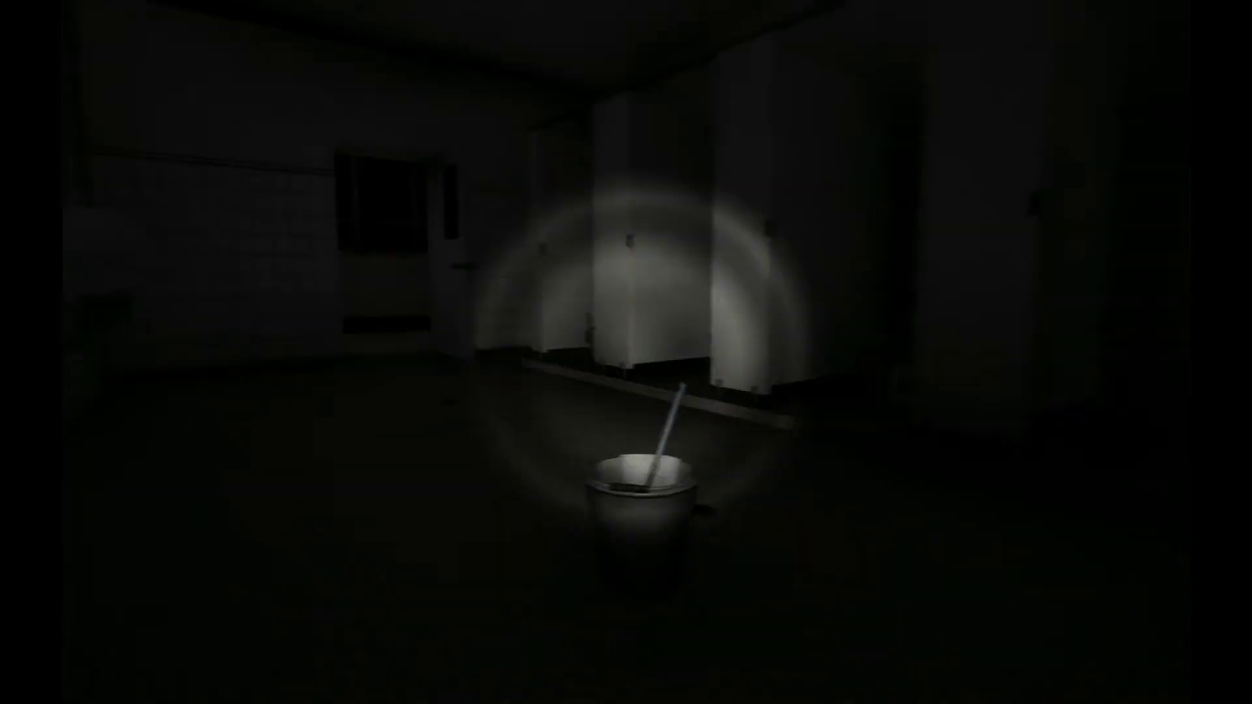
key(s)
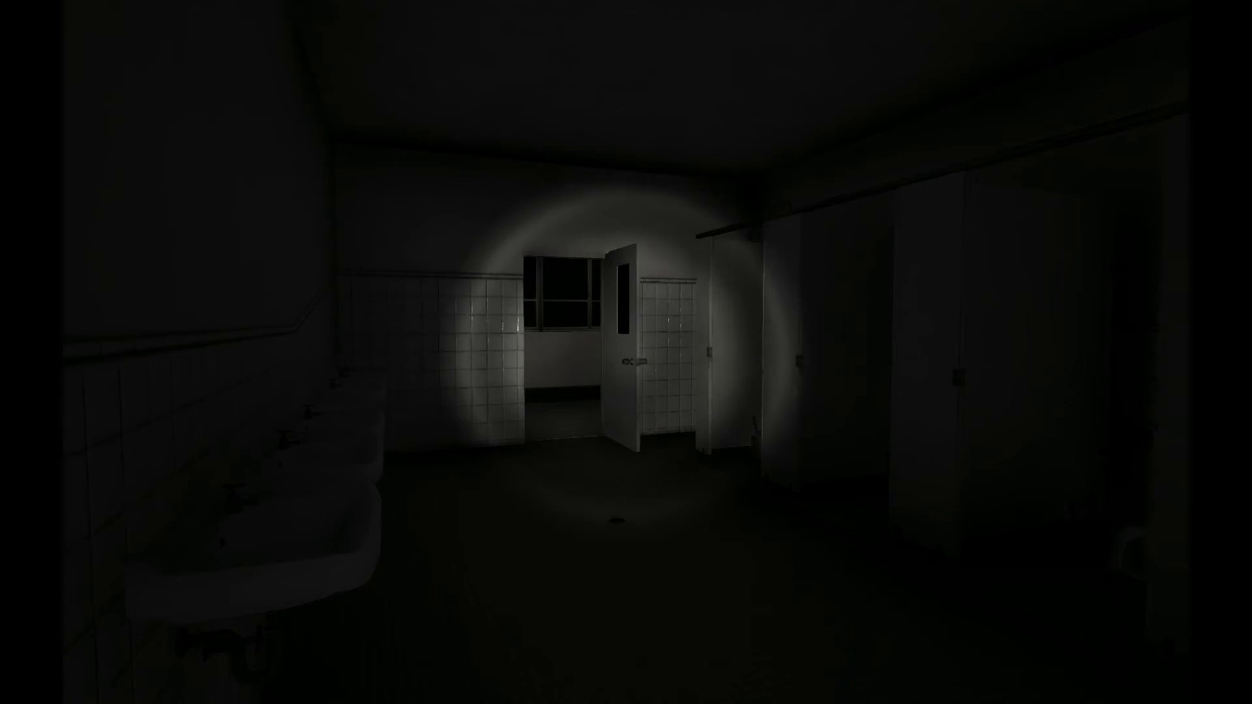
key(w)
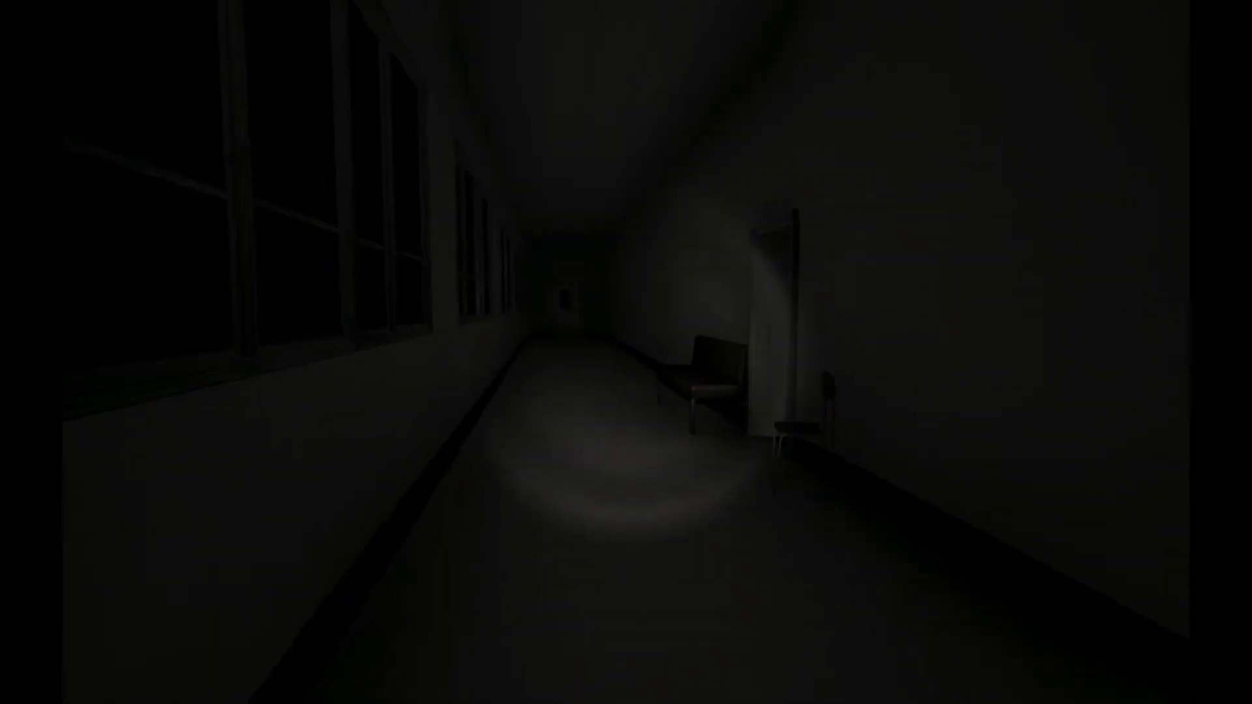
key(w)
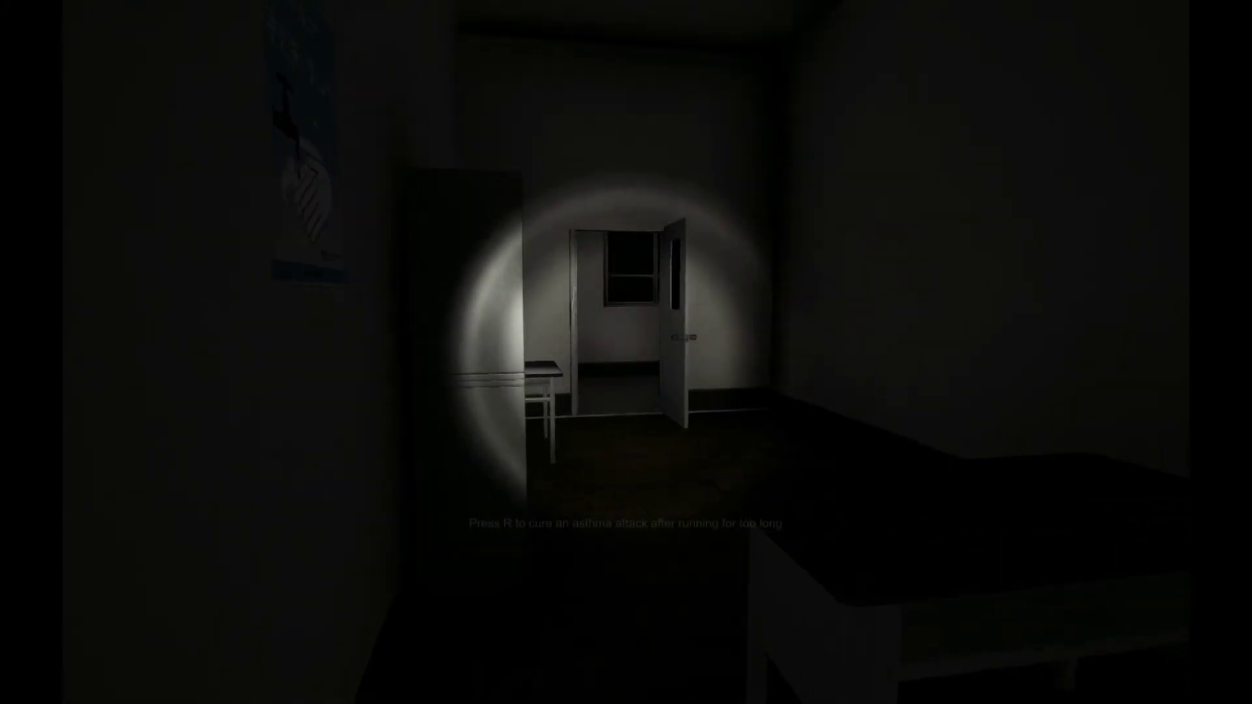
key(s)
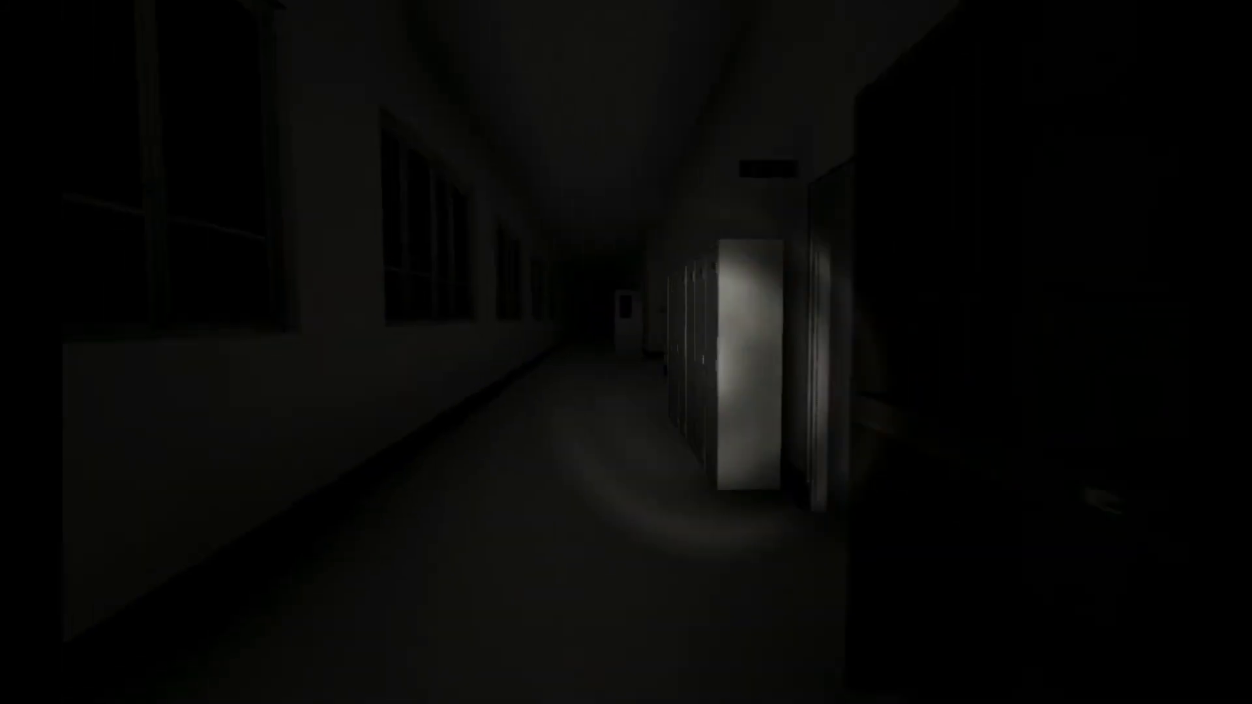
key(w)
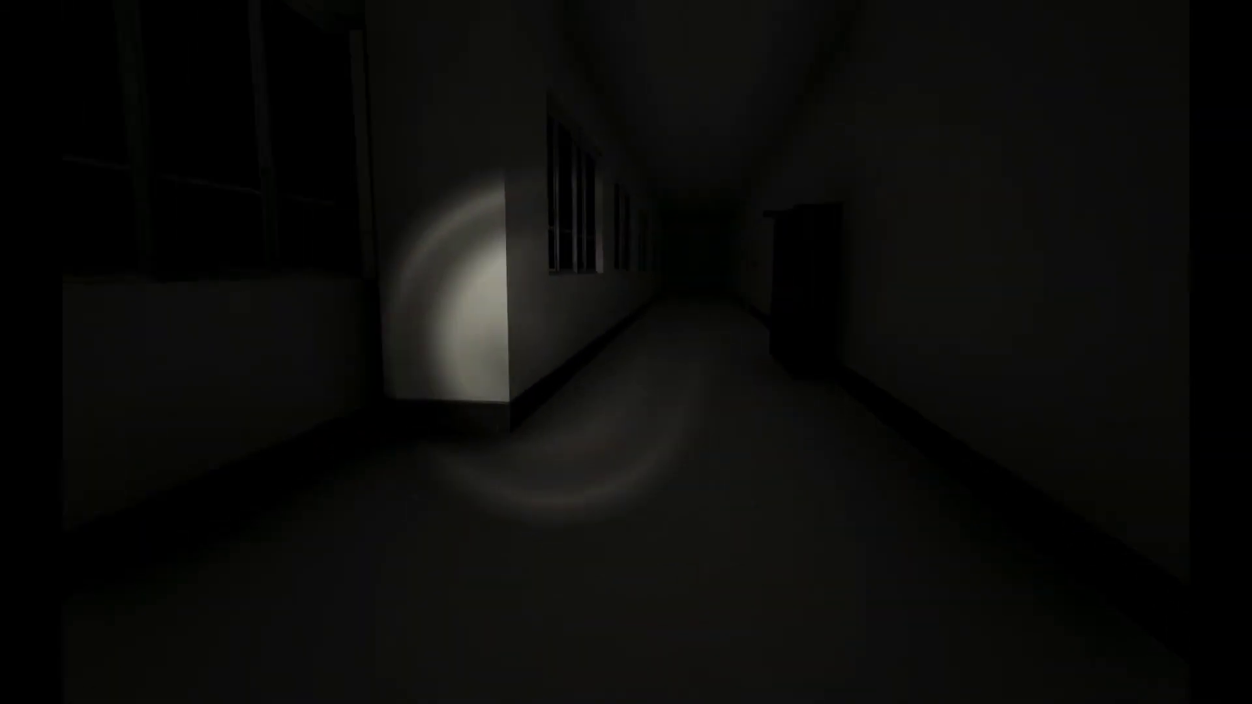
key(w)
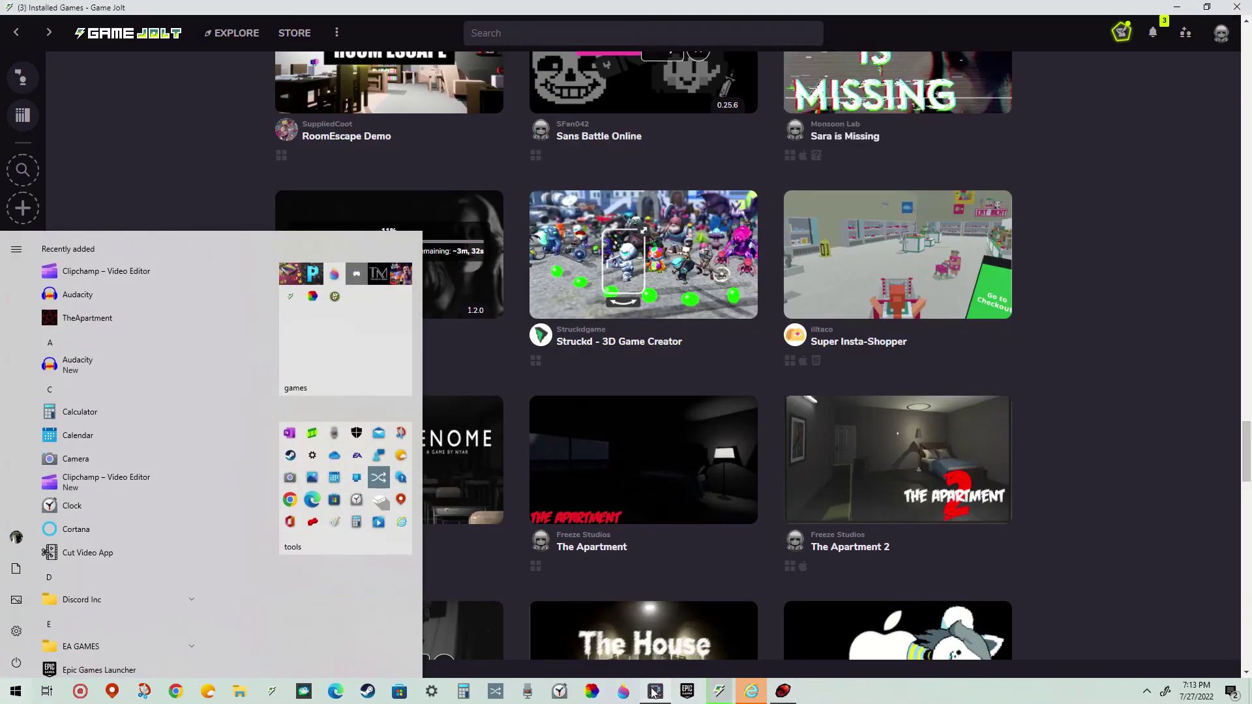
click(653, 692)
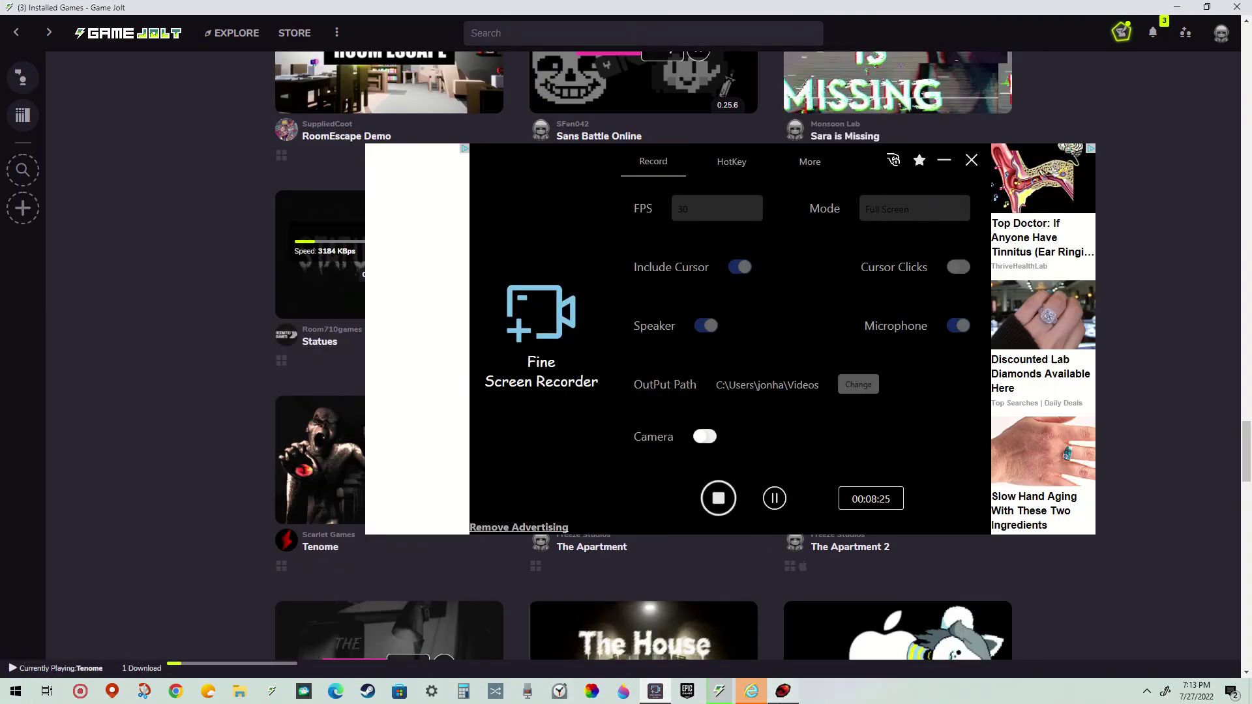